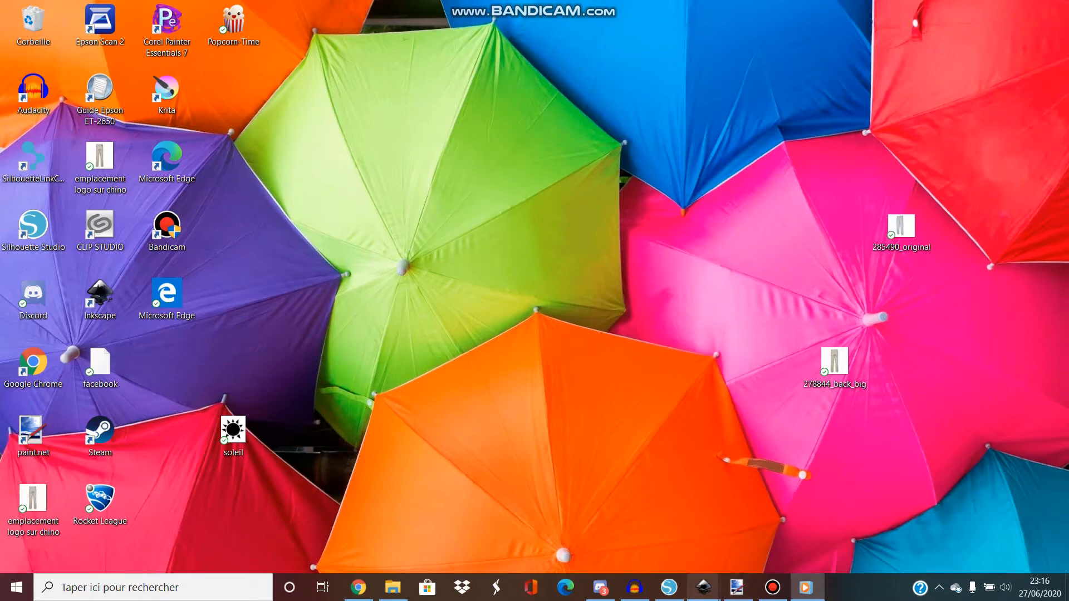
Switch to Inkscape, paste the copied round emblem image into the document and move it over the page.
{"action": "left_click", "coordinate": [703, 587]}
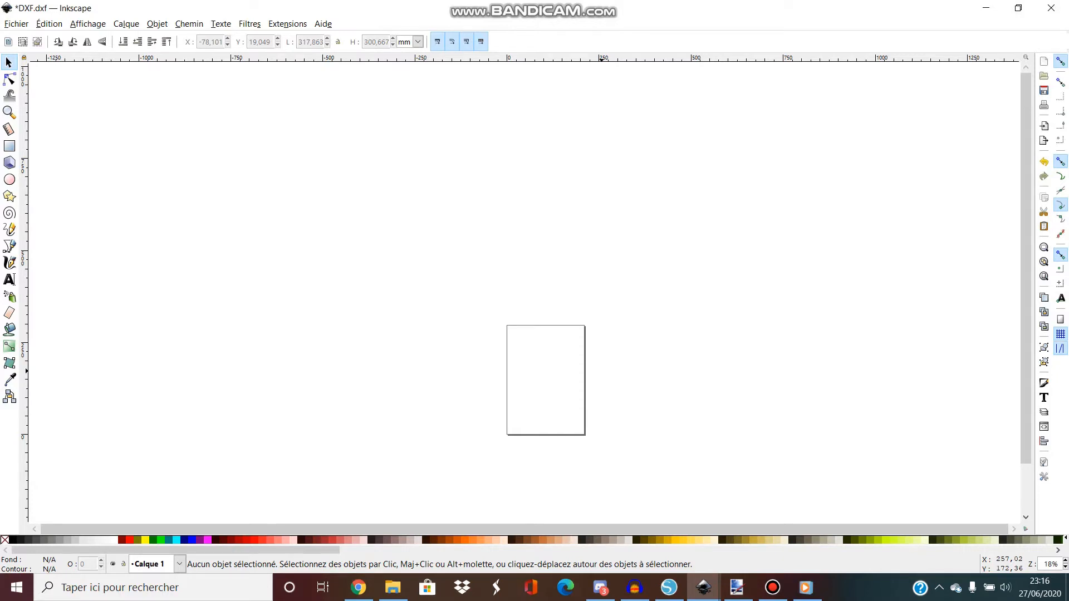
{"action": "key", "text": "ctrl"}
{"action": "key", "text": "ctrl+v"}
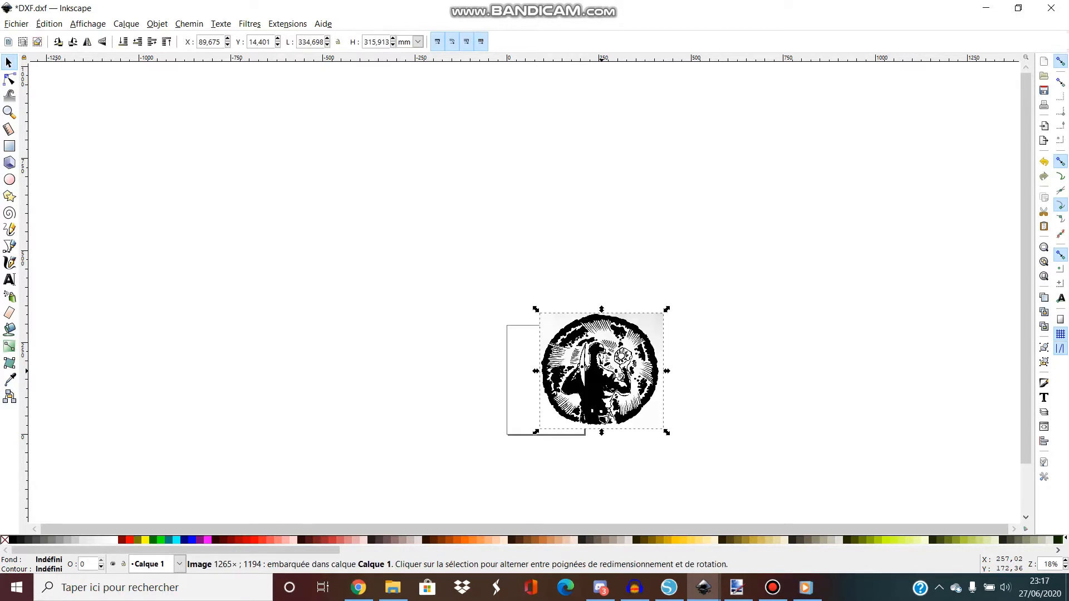
{"action": "scroll", "coordinate": [637, 404], "scroll_direction": "up", "scroll_amount": 3}
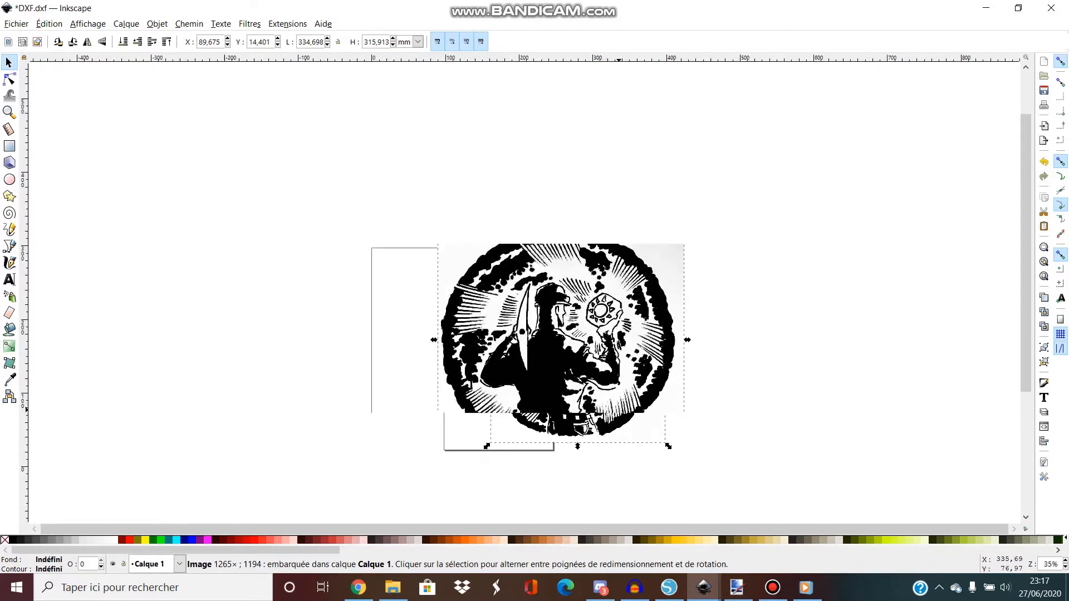
{"action": "scroll", "coordinate": [599, 245], "scroll_direction": "up", "scroll_amount": 9}
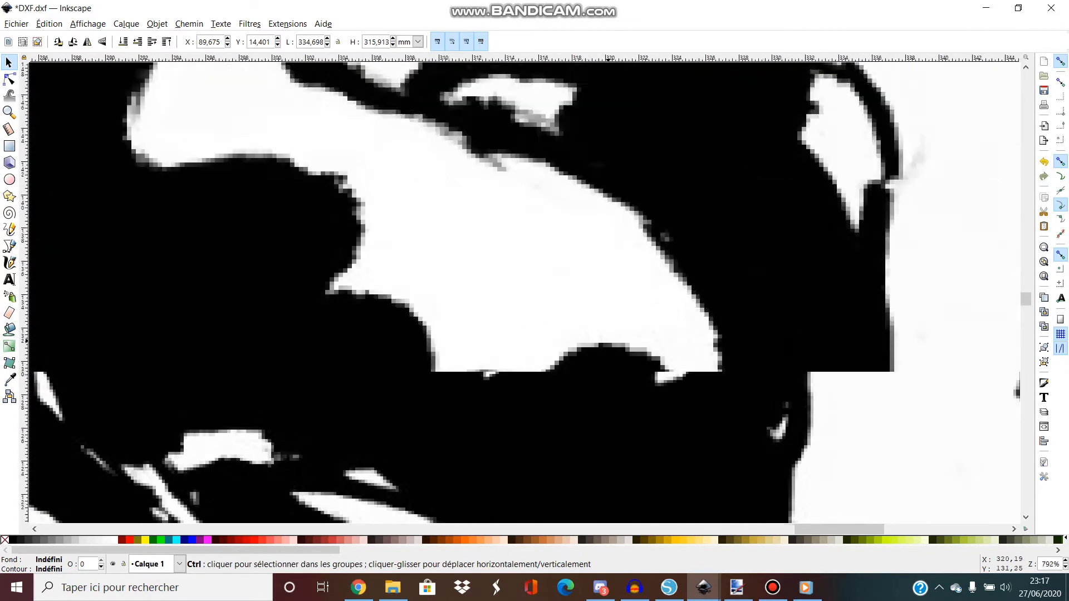
{"action": "scroll", "coordinate": [628, 340], "scroll_direction": "down", "scroll_amount": 11, "text": "ctrl"}
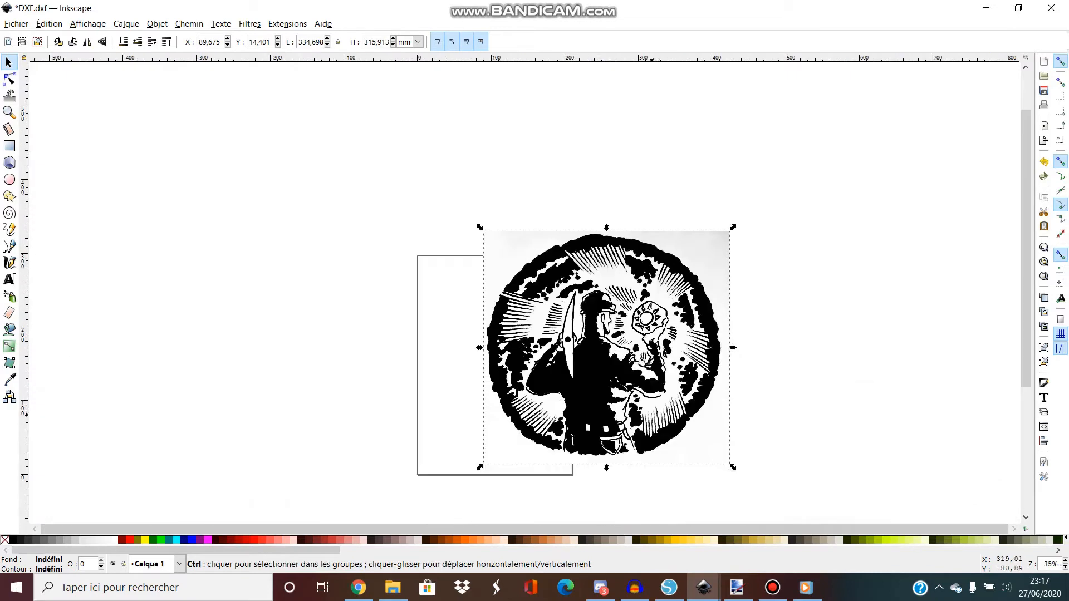
{"action": "left_click_drag", "start_coordinate": [630, 394], "coordinate": [554, 400]}
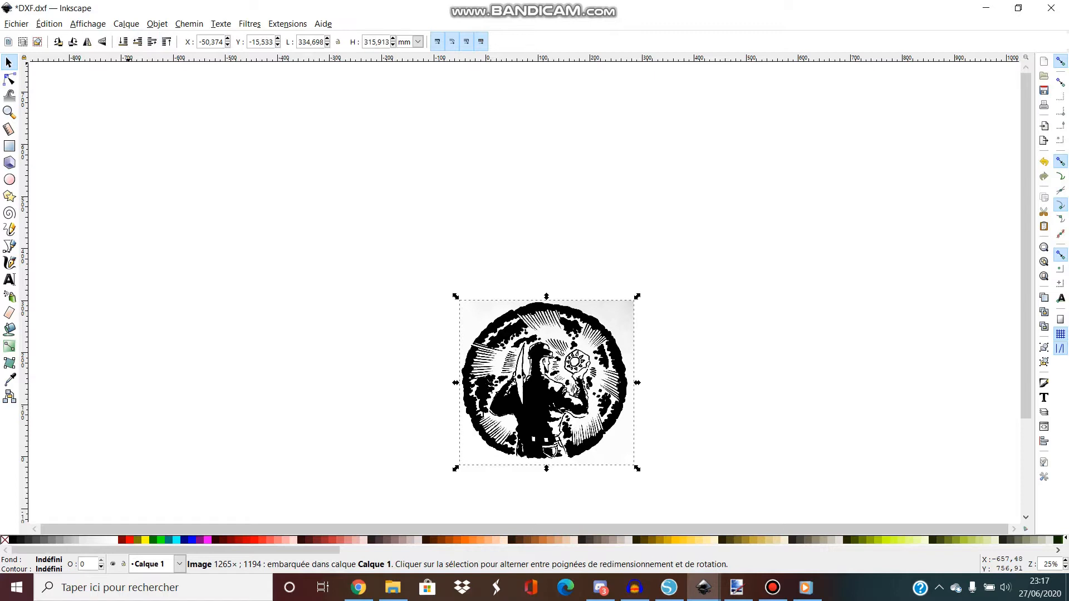
Vectorise the emblem bitmap in a single pass with a brightness threshold of 0,450 and move the traced copy clear of the original.
{"action": "left_click", "coordinate": [190, 23]}
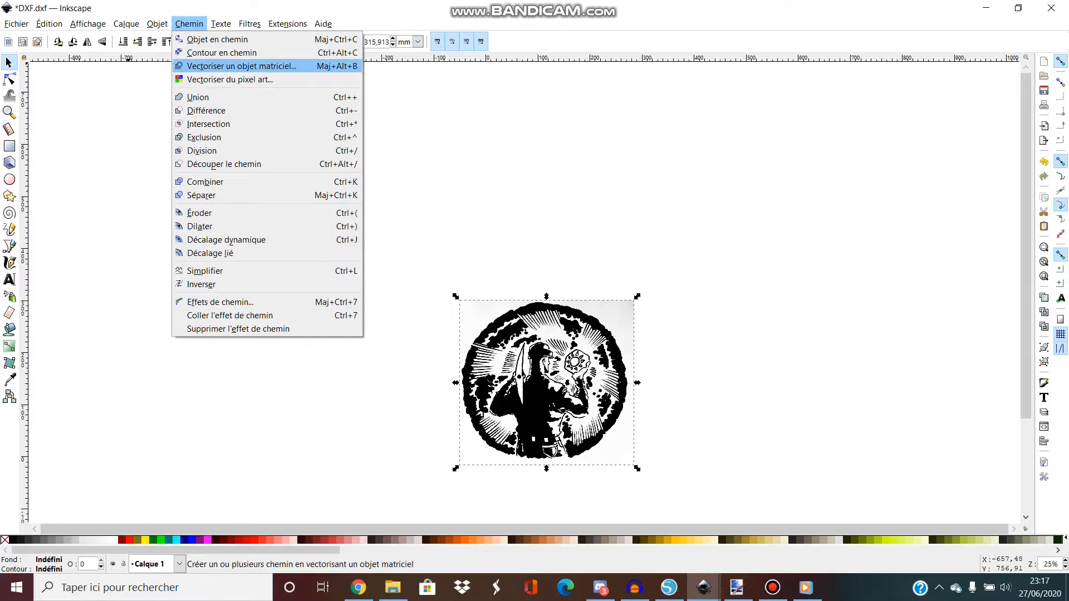
{"action": "key", "text": "Return"}
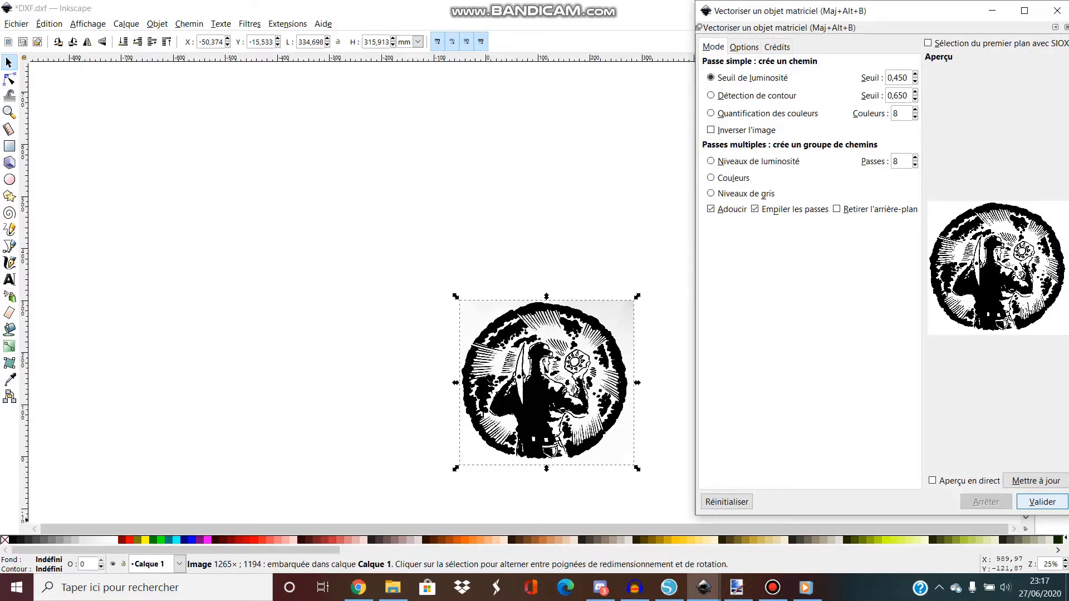
{"action": "left_click", "coordinate": [1043, 502]}
{"action": "left_click_drag", "start_coordinate": [558, 370], "coordinate": [321, 348]}
{"action": "key", "text": "Escape"}
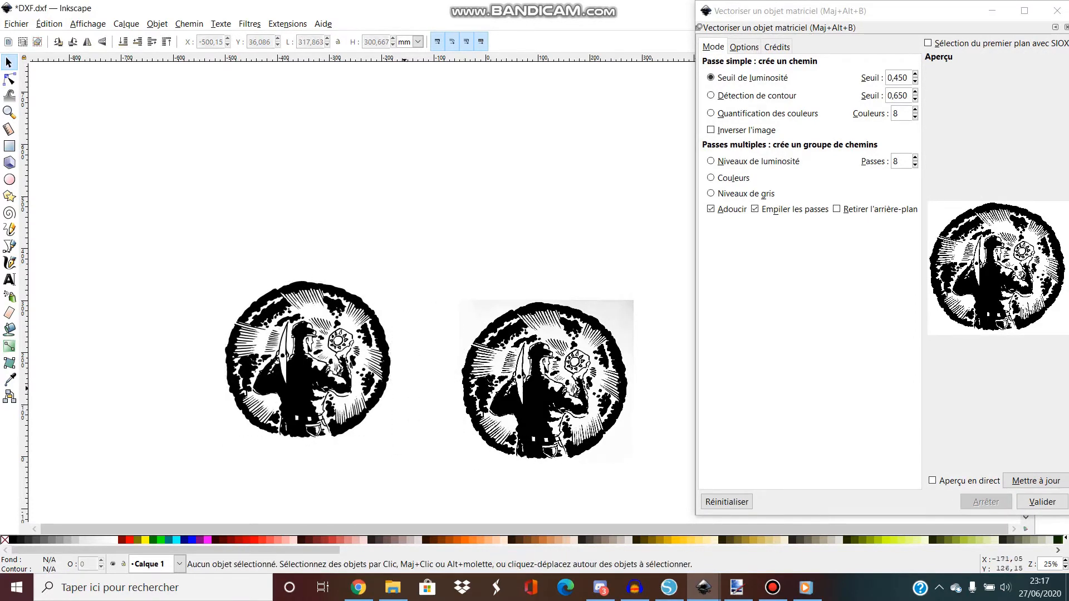
{"action": "scroll", "coordinate": [340, 360], "scroll_direction": "up", "scroll_amount": 6, "text": "ctrl"}
{"action": "scroll", "coordinate": [312, 356], "scroll_direction": "up", "scroll_amount": 5, "text": "ctrl"}
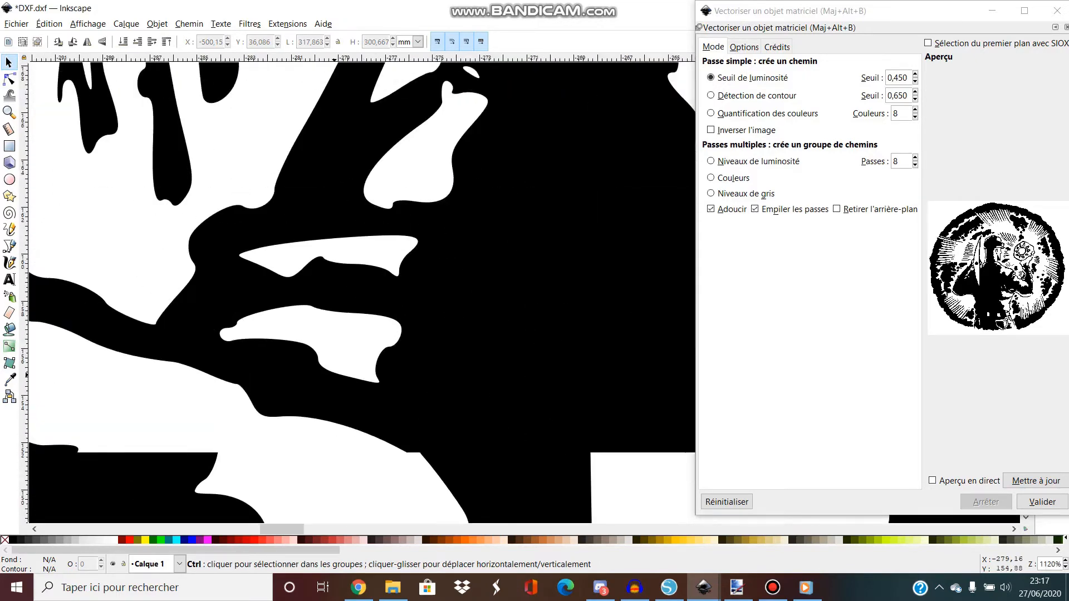
{"action": "scroll", "coordinate": [335, 356], "scroll_direction": "down", "scroll_amount": 10, "text": "ctrl"}
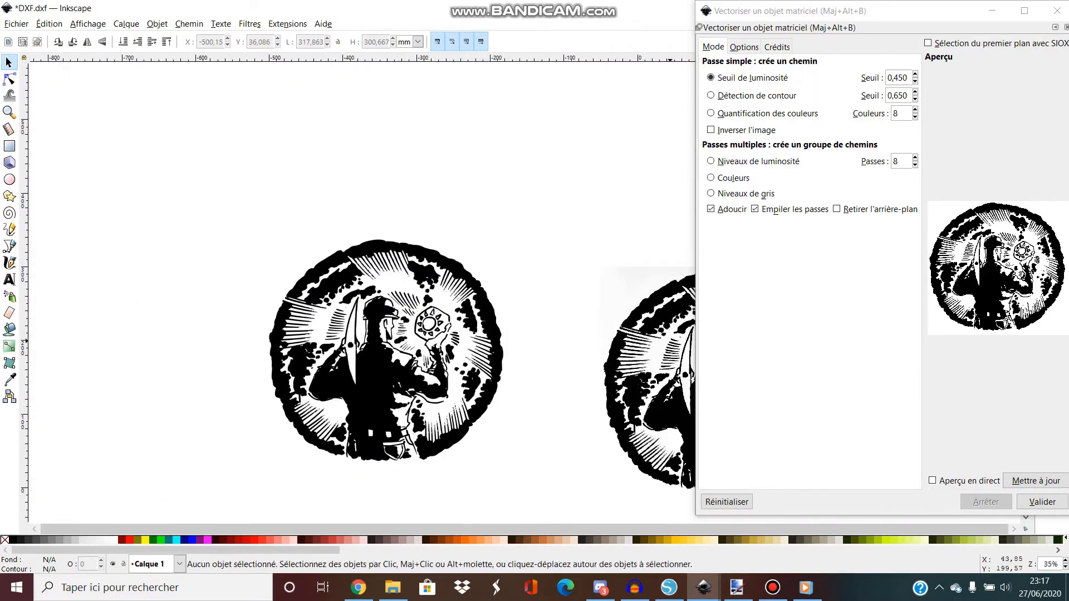
{"action": "left_click", "coordinate": [1057, 11]}
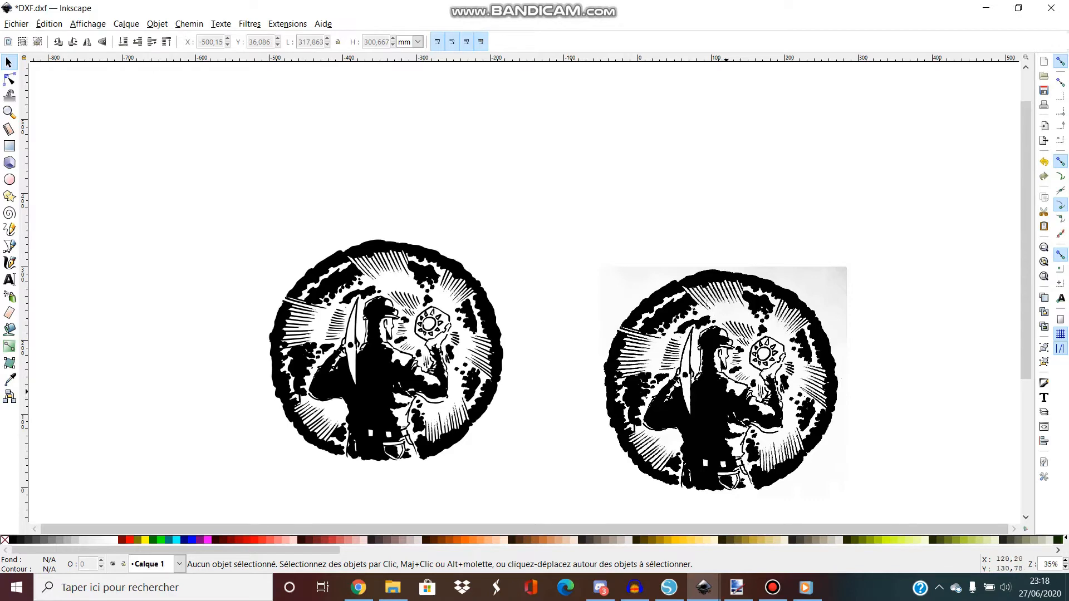
Delete the original bitmap and move the traced emblem onto the page.
{"action": "scroll", "coordinate": [727, 367], "scroll_direction": "down", "scroll_amount": 1}
{"action": "left_click", "coordinate": [729, 385]}
{"action": "key", "text": "Delete"}
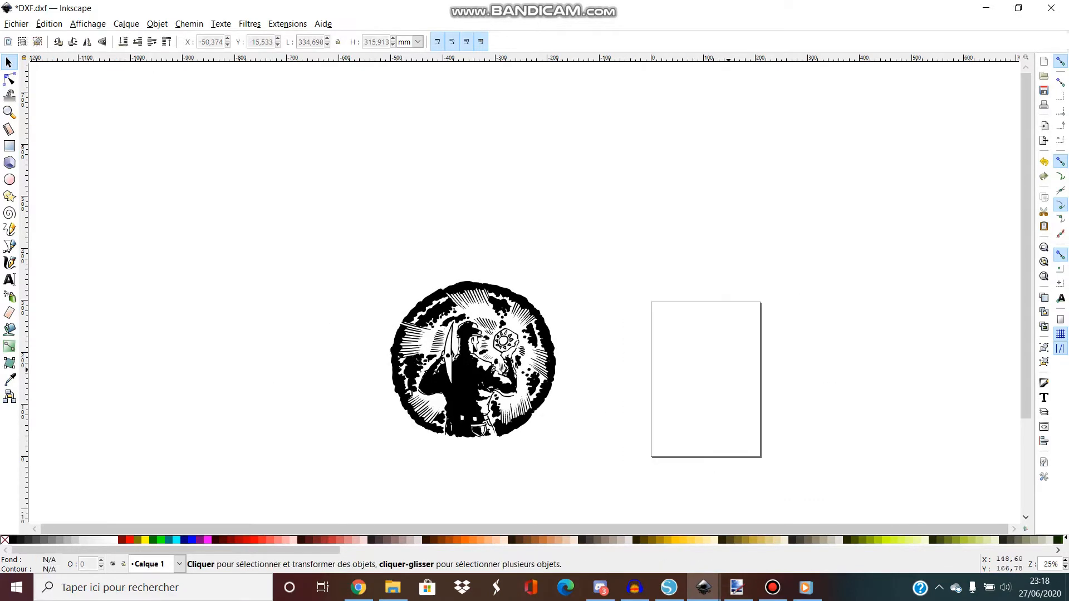
{"action": "left_click", "coordinate": [472, 384]}
{"action": "left_click_drag", "start_coordinate": [472, 385], "coordinate": [702, 401]}
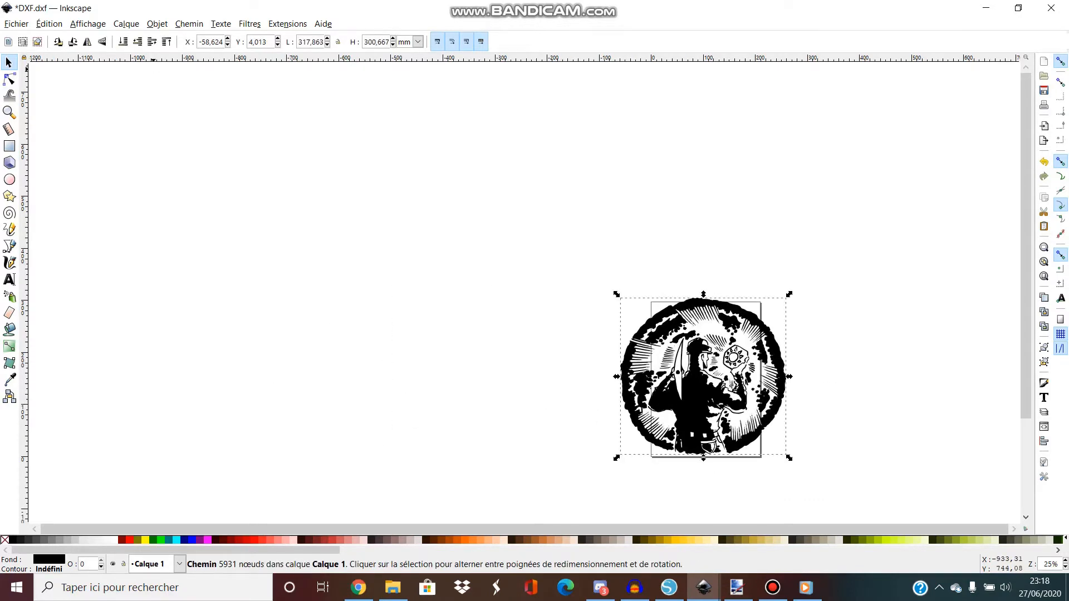
Save the document as DXF in the AutoCAD DXF R14 (*.dxf) format, replacing the existing file.
{"action": "left_click", "coordinate": [17, 24]}
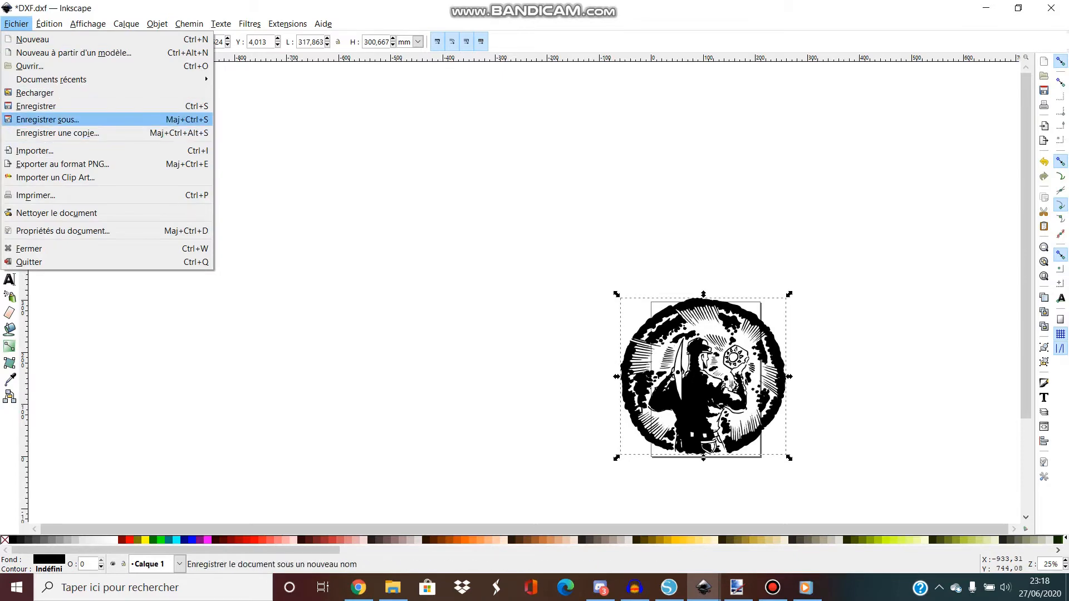
{"action": "left_click", "coordinate": [83, 119]}
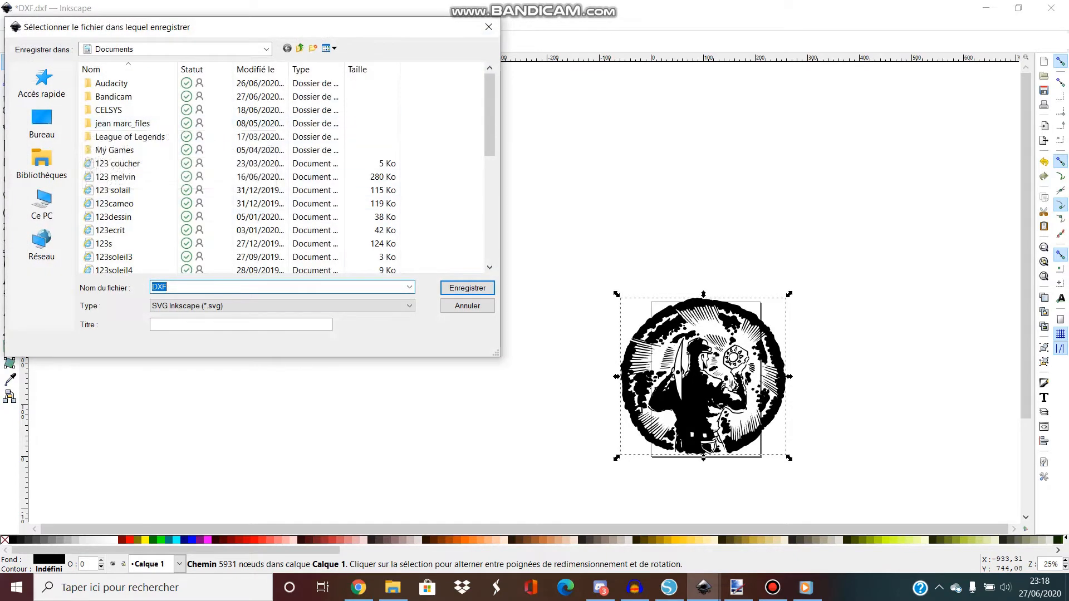
{"action": "left_click", "coordinate": [282, 306]}
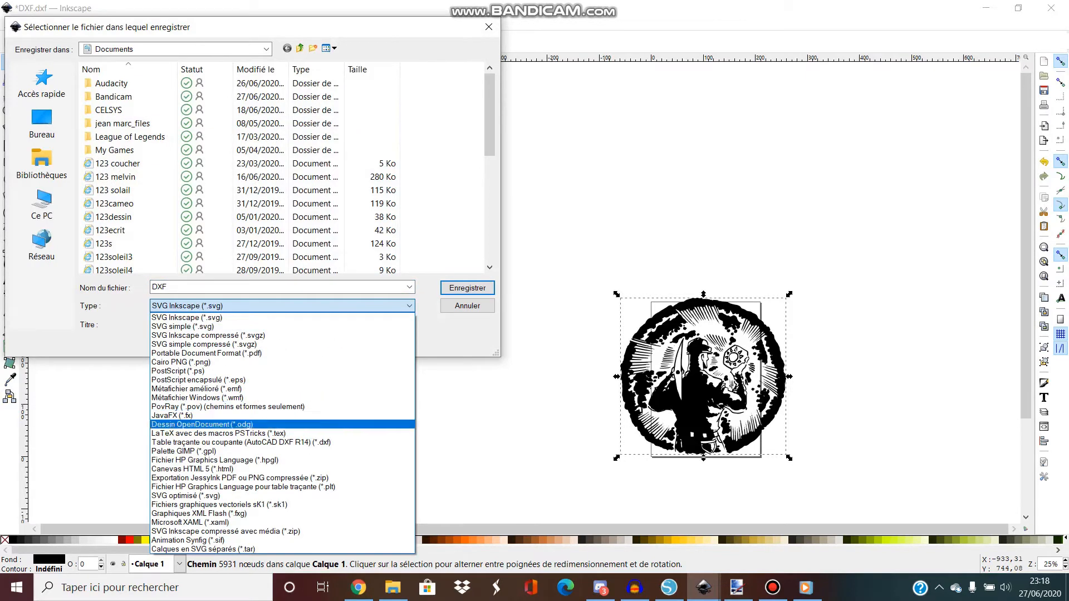
{"action": "left_click", "coordinate": [241, 442]}
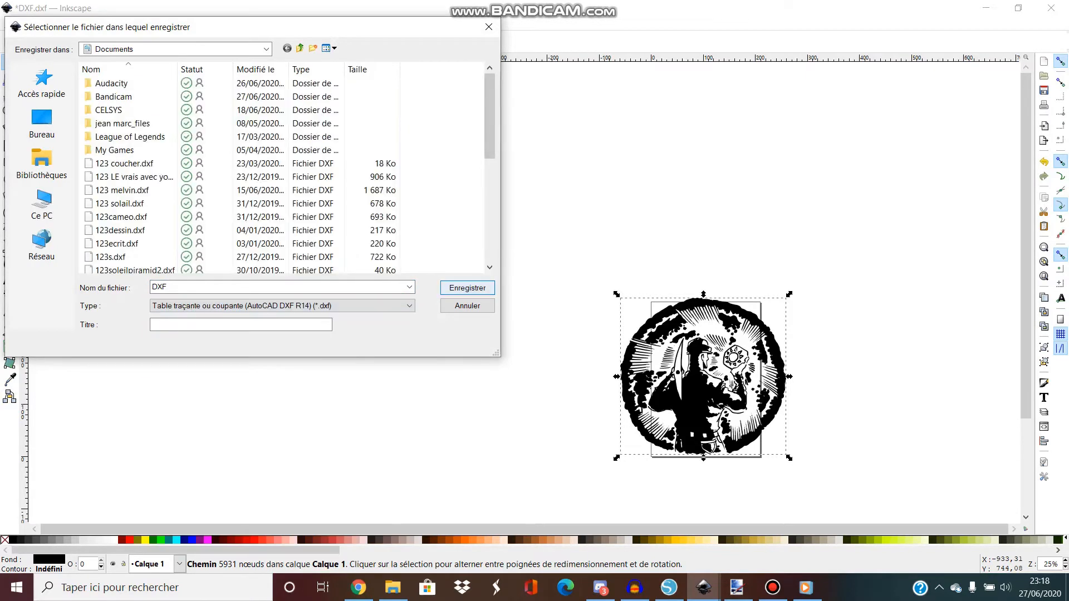
{"action": "left_click", "coordinate": [467, 287]}
{"action": "left_click", "coordinate": [639, 424]}
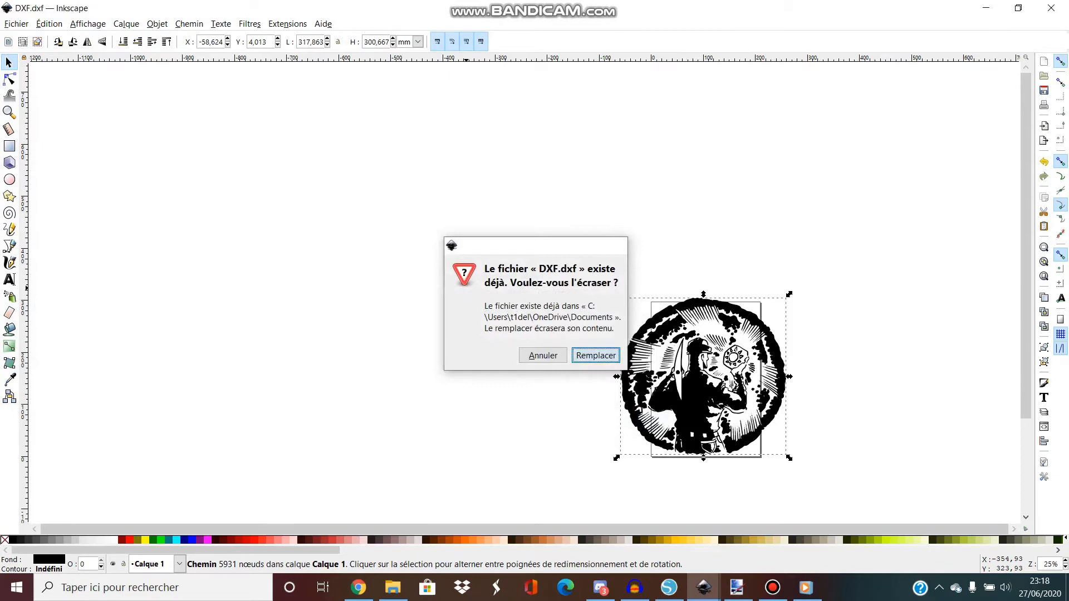
{"action": "left_click", "coordinate": [596, 356]}
Switch to Silhouette Studio and open DXF.dxf from the Documents folder.
{"action": "left_click", "coordinate": [987, 8]}
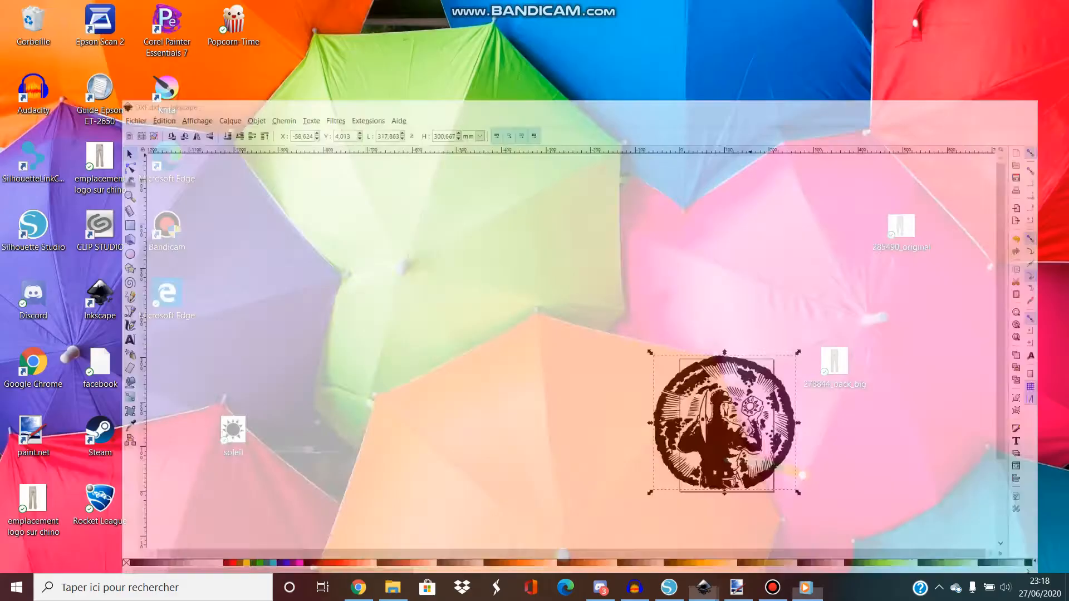
{"action": "left_click", "coordinate": [669, 587]}
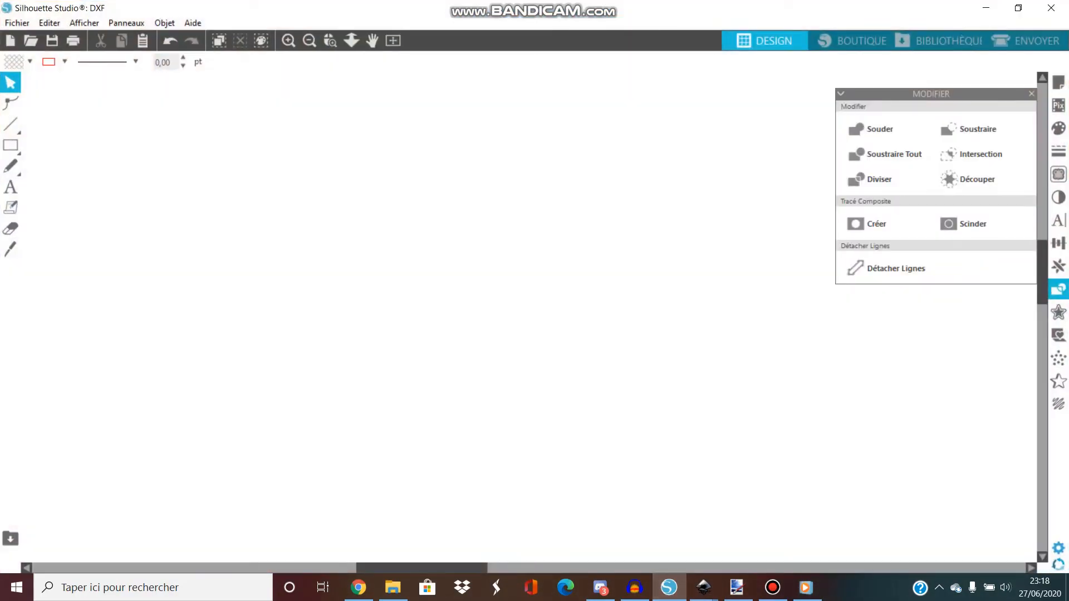
{"action": "left_click", "coordinate": [17, 22]}
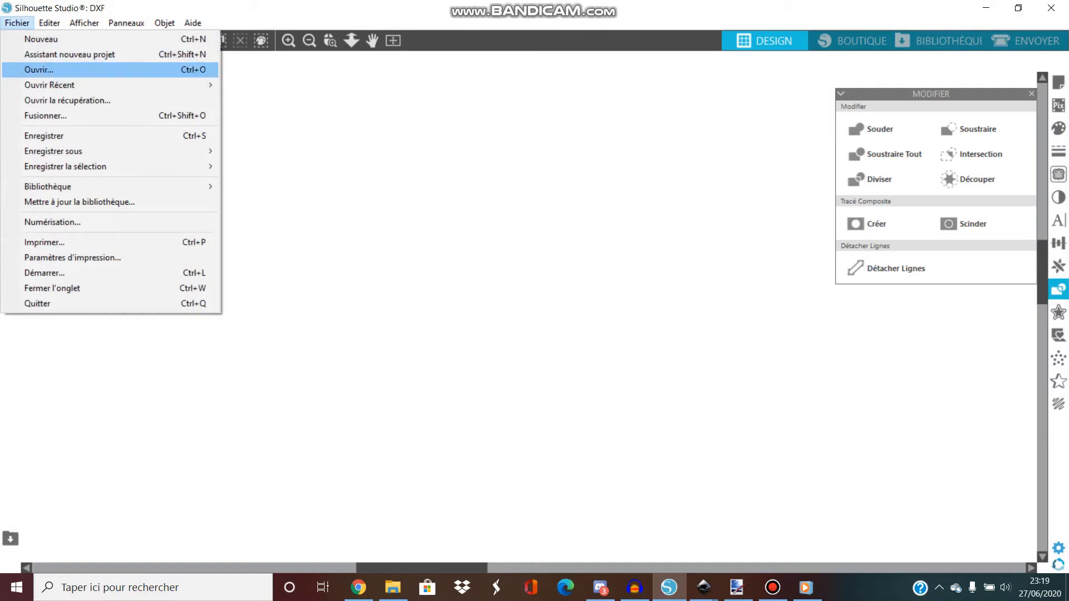
{"action": "left_click", "coordinate": [39, 70]}
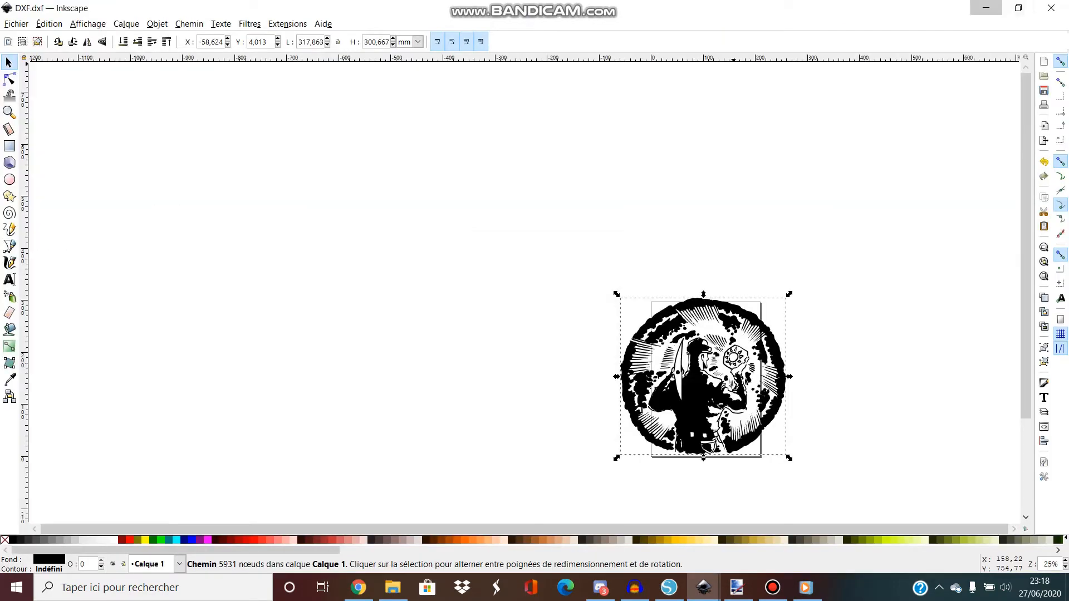
{"action": "left_click", "coordinate": [987, 8]}
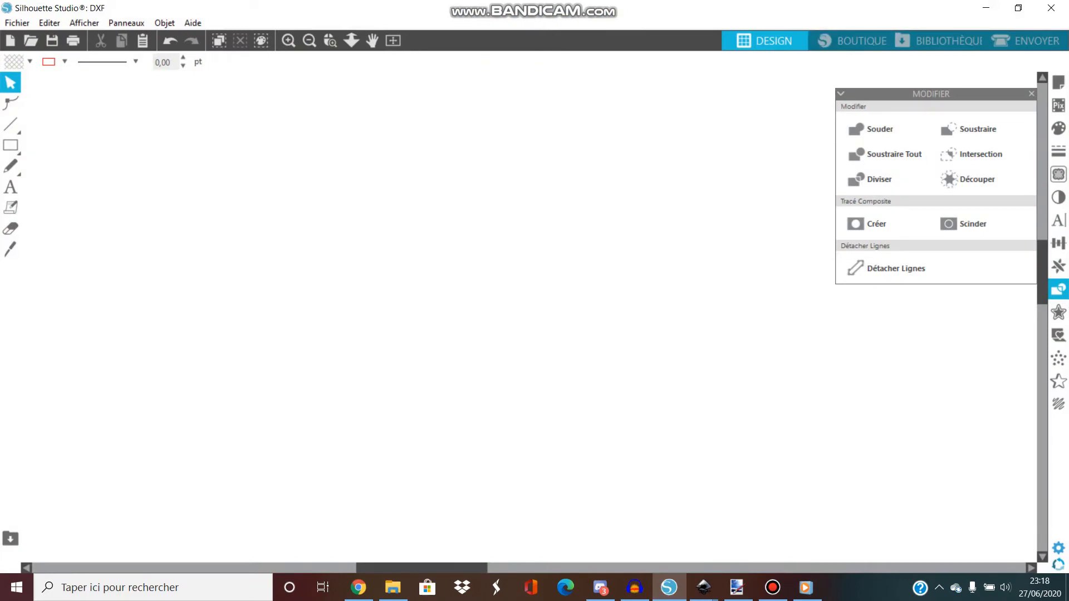
{"action": "left_click", "coordinate": [17, 23]}
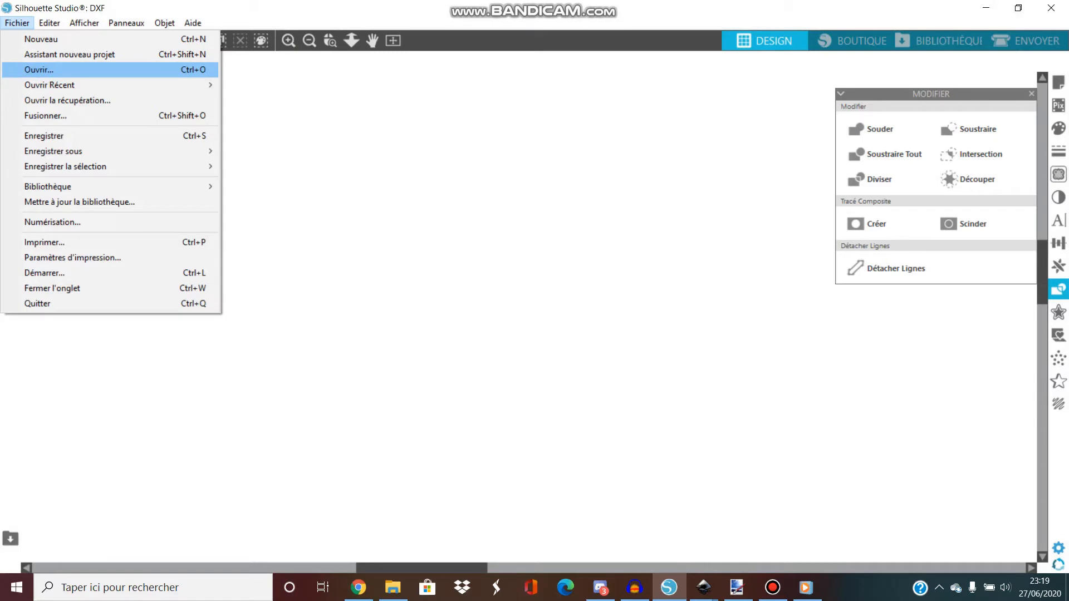
{"action": "left_click", "coordinate": [39, 70]}
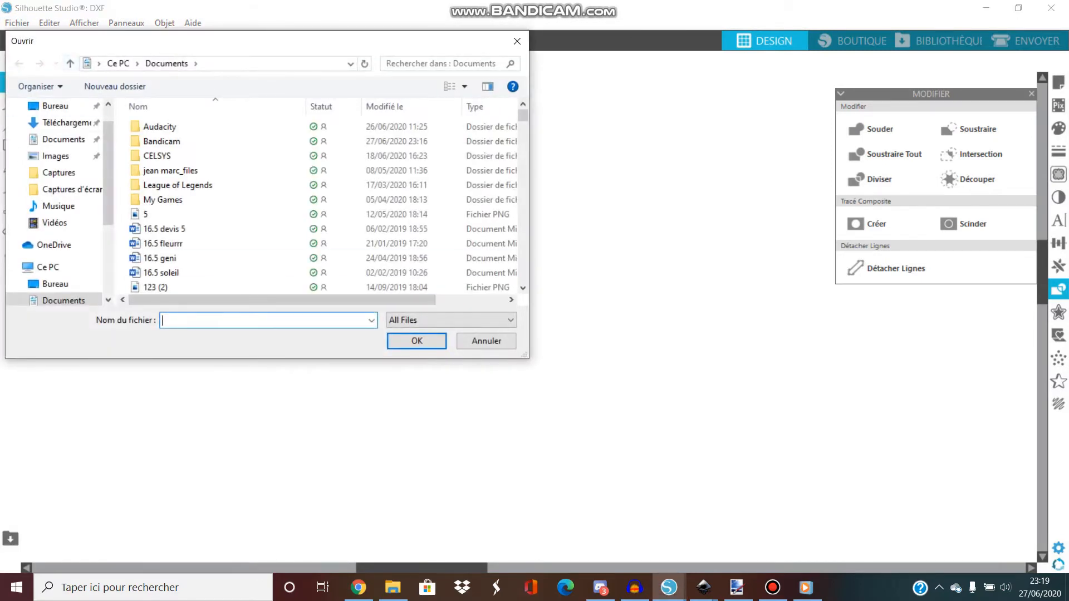
{"action": "type", "text": "DX"}
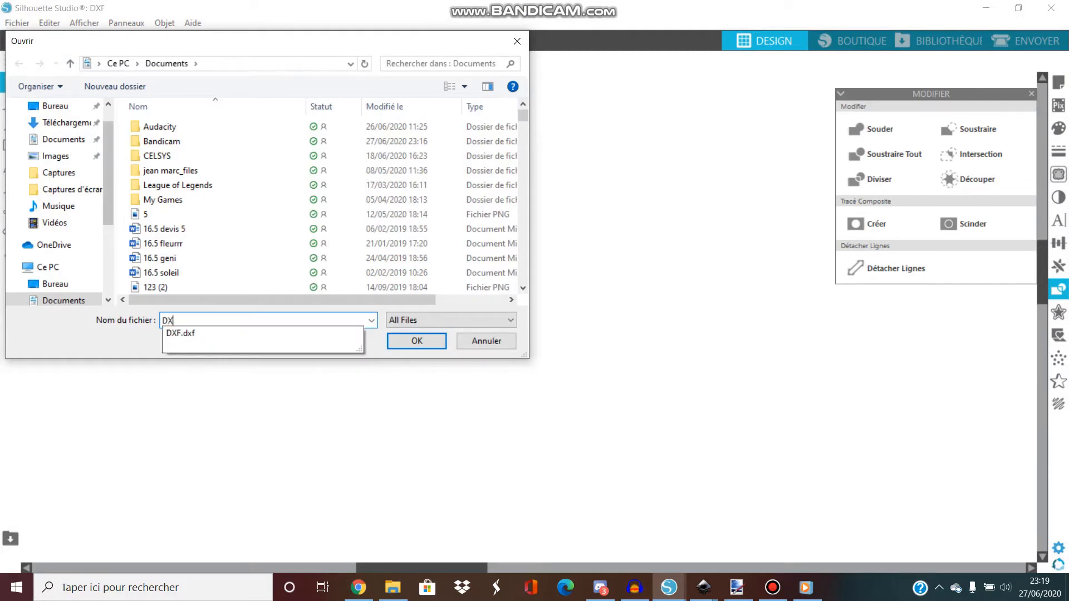
{"action": "left_click", "coordinate": [181, 334]}
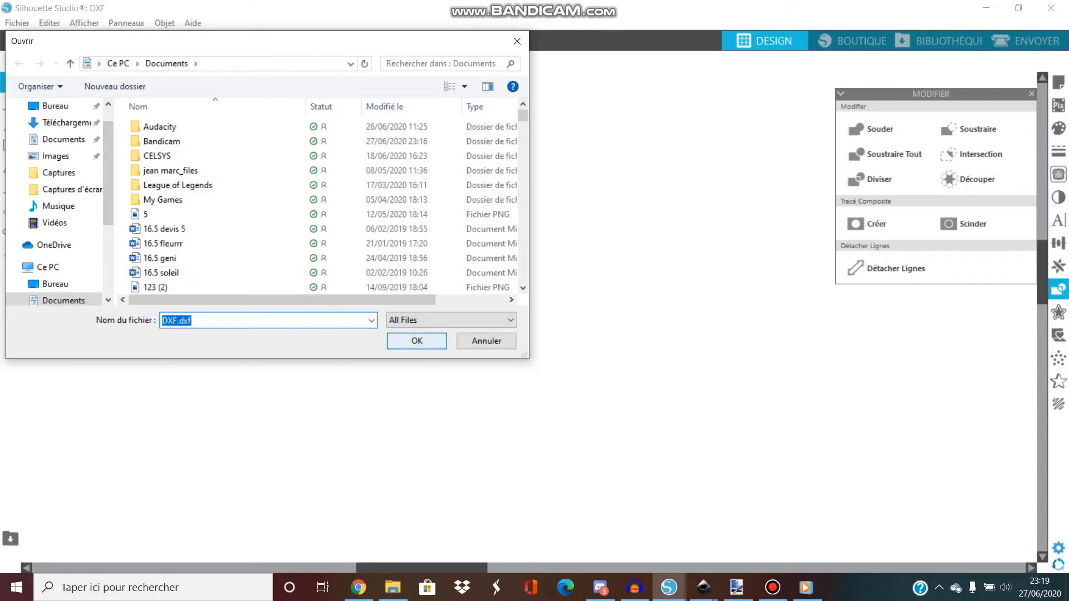
{"action": "left_click", "coordinate": [417, 341]}
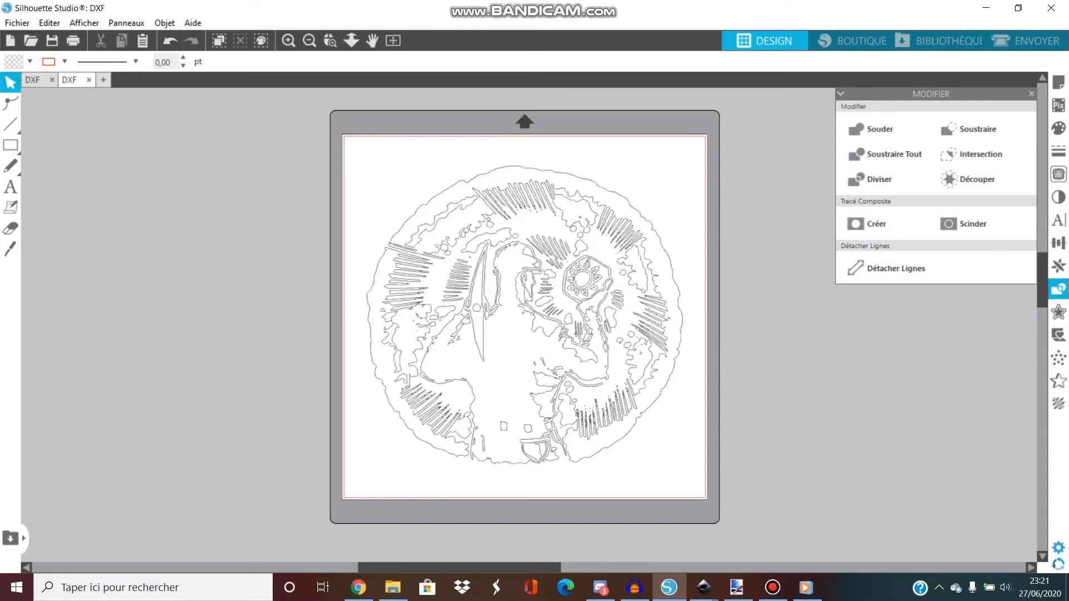
{"action": "left_click_drag", "start_coordinate": [356, 148], "coordinate": [796, 492]}
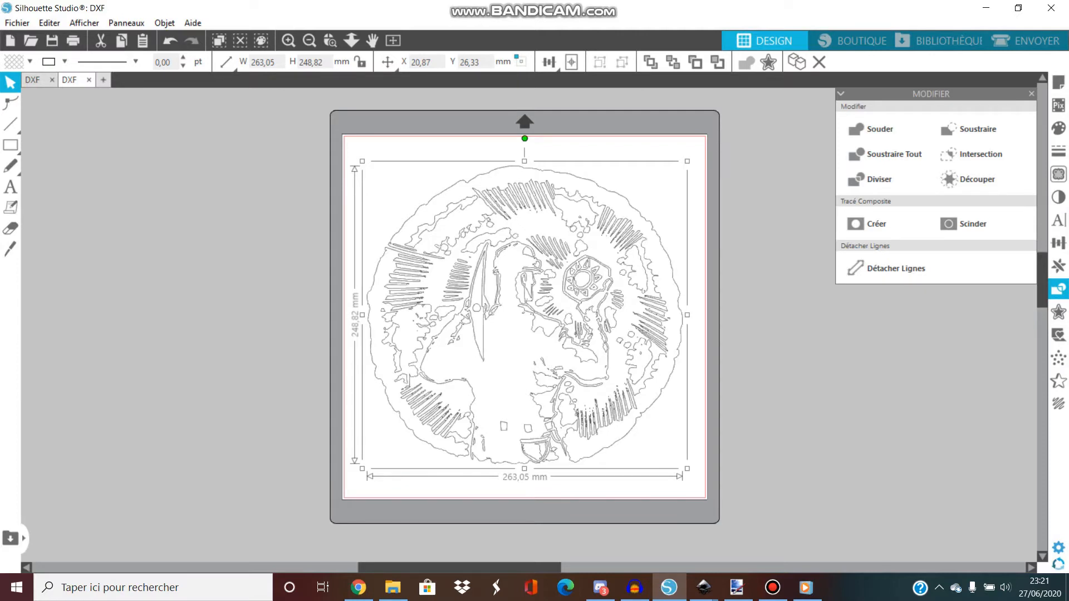
{"action": "key", "text": "Escape"}
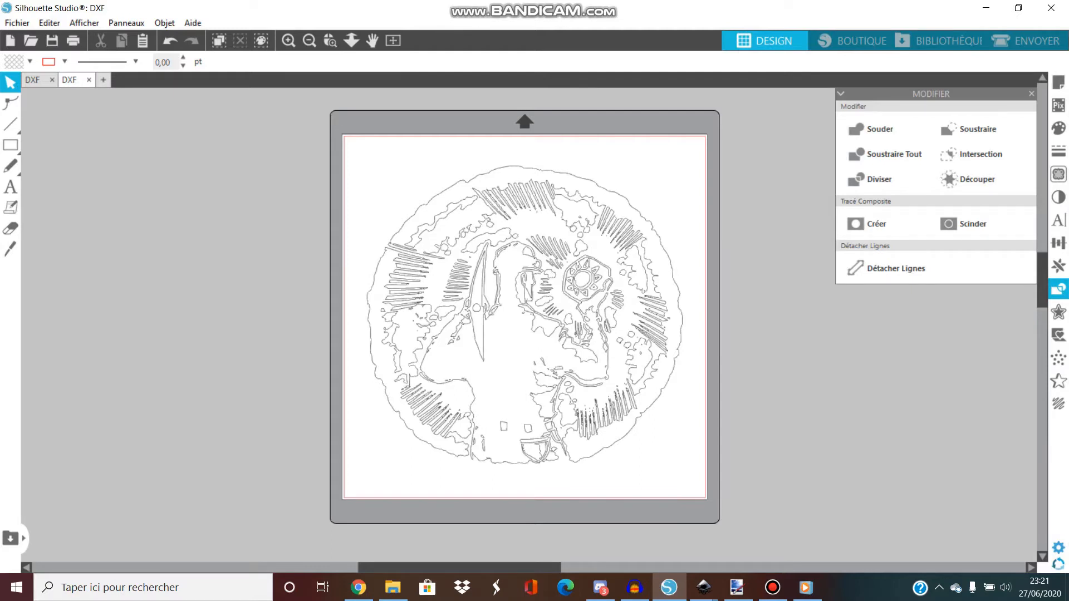
{"action": "key", "text": "ctrl+a"}
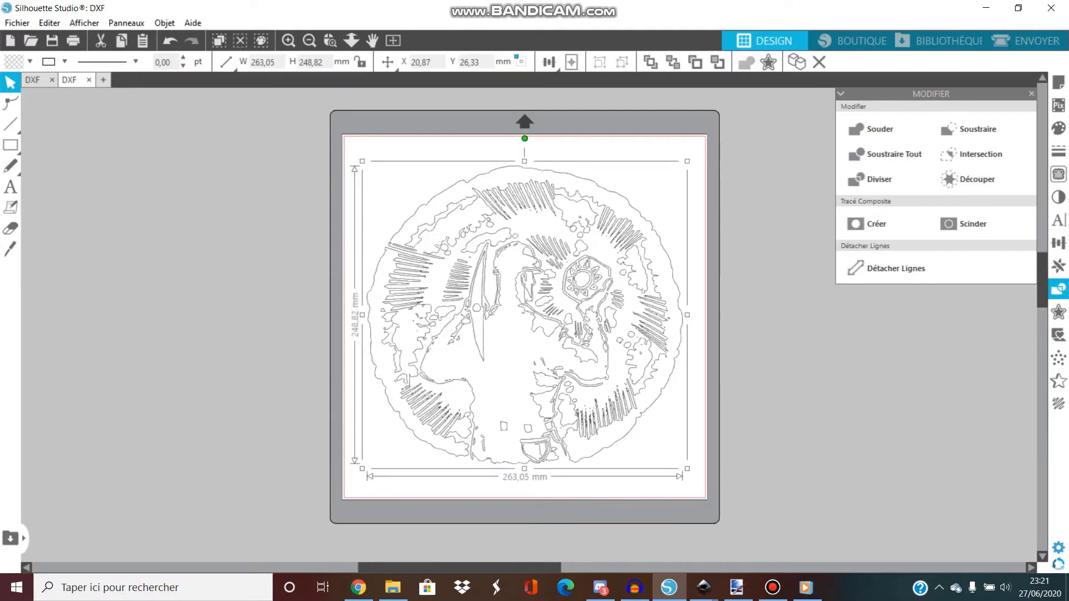
{"action": "right_click", "coordinate": [529, 234]}
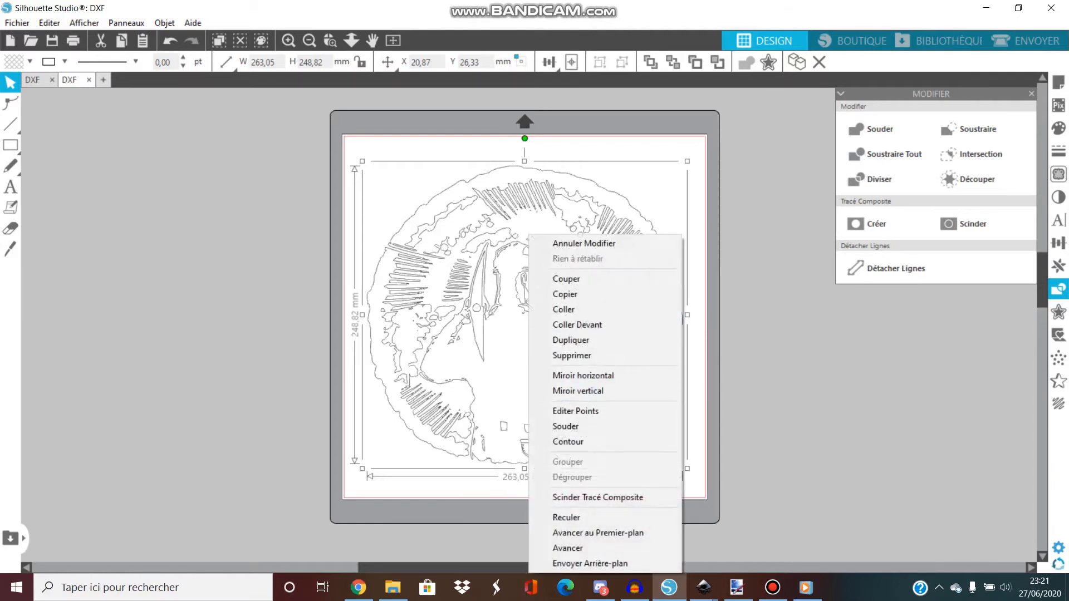
{"action": "left_click", "coordinate": [768, 328]}
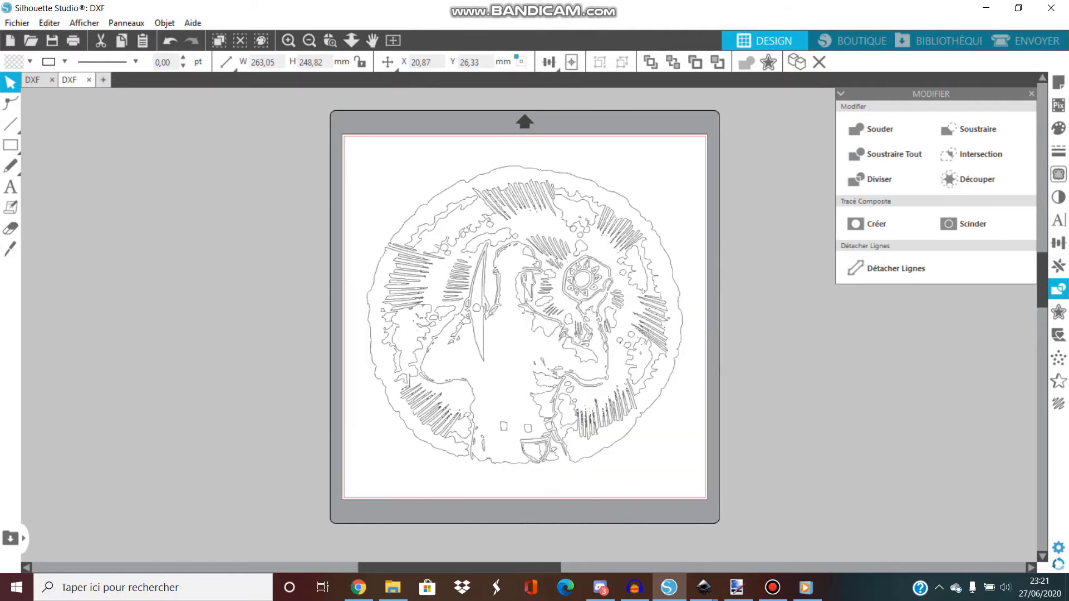
Mirror the entire imported emblem outline horizontally.
{"action": "key", "text": "ctrl+a"}
{"action": "right_click", "coordinate": [534, 234]}
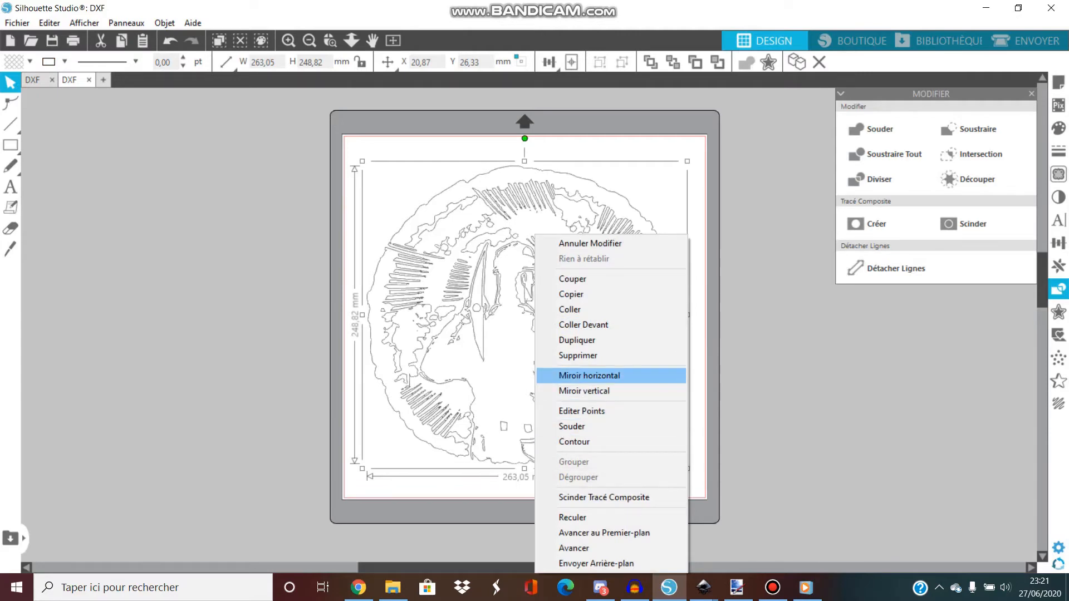
{"action": "left_click", "coordinate": [589, 375]}
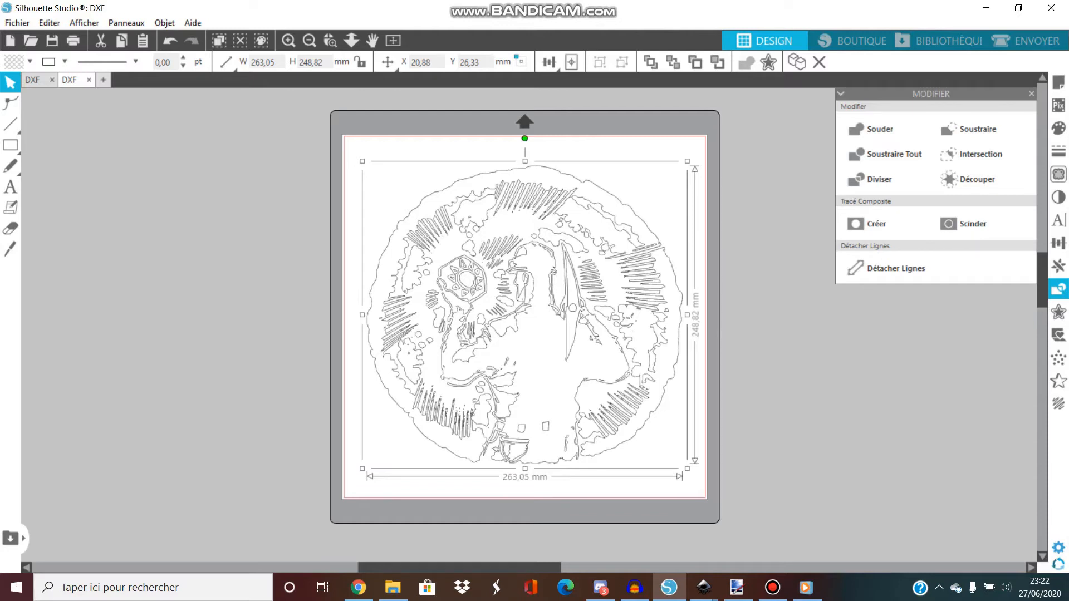
Scale the mirrored emblem down to about 203 × 192 mm, move it closer to the page's upper edge, and deselect it.
{"action": "mouse_move", "coordinate": [688, 469]}
{"action": "left_mouse_down"}
{"action": "mouse_move", "coordinate": [588, 375]}
{"action": "mouse_move", "coordinate": [631, 416]}
{"action": "mouse_move", "coordinate": [614, 401]}
{"action": "left_mouse_up"}
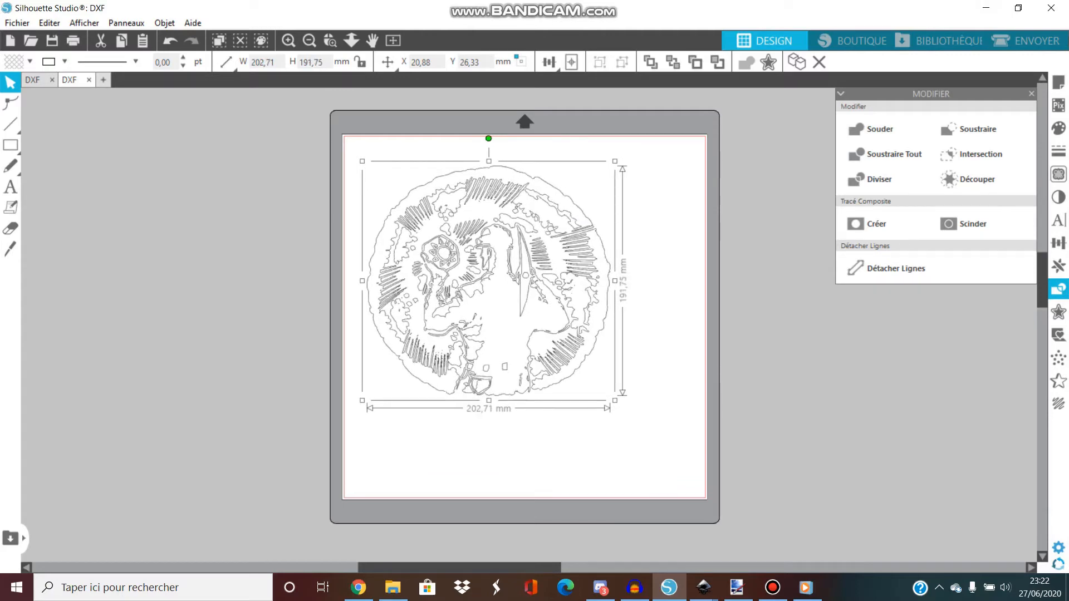
{"action": "mouse_move", "coordinate": [489, 281]}
{"action": "left_mouse_down"}
{"action": "mouse_move", "coordinate": [502, 272]}
{"action": "mouse_move", "coordinate": [494, 266]}
{"action": "left_mouse_up"}
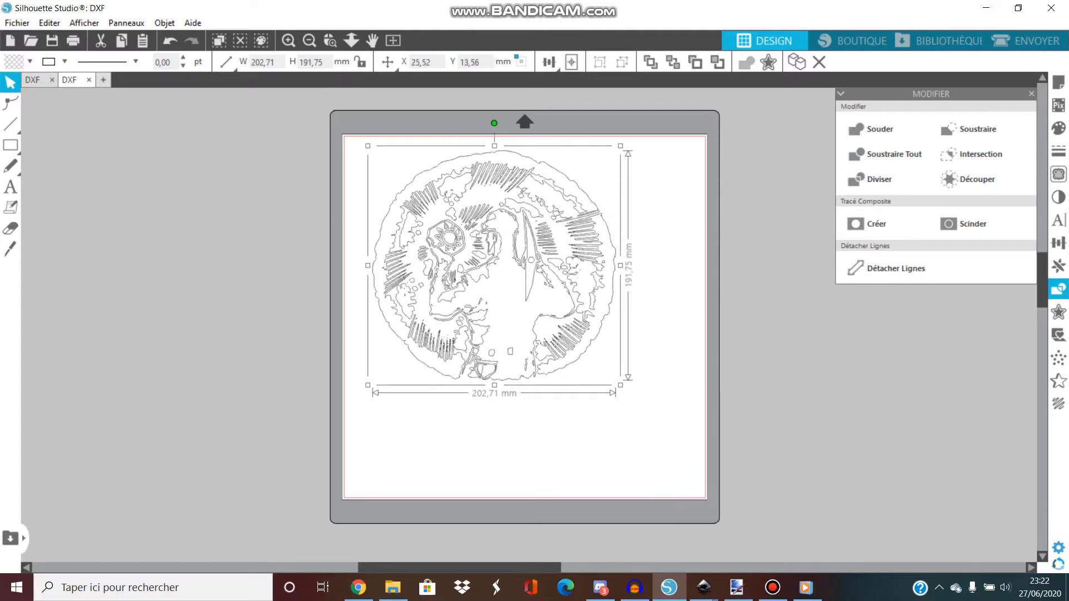
{"action": "key", "text": "Escape"}
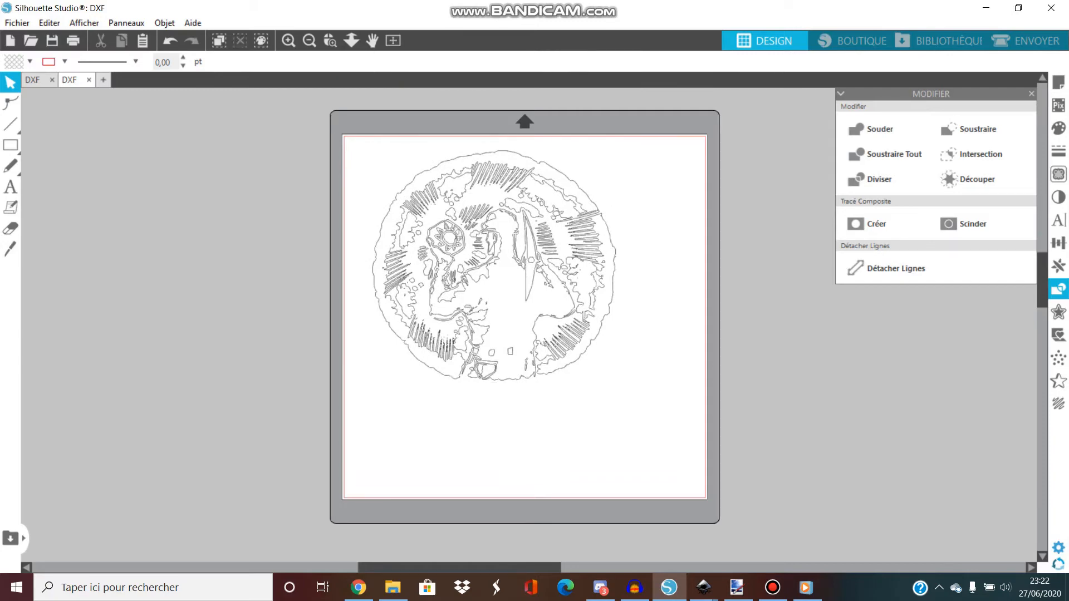
Open the send-to-cutter settings and set the AutoLame blade depth to 1 for Cardstock, Ordinaire.
{"action": "left_click", "coordinate": [1030, 41]}
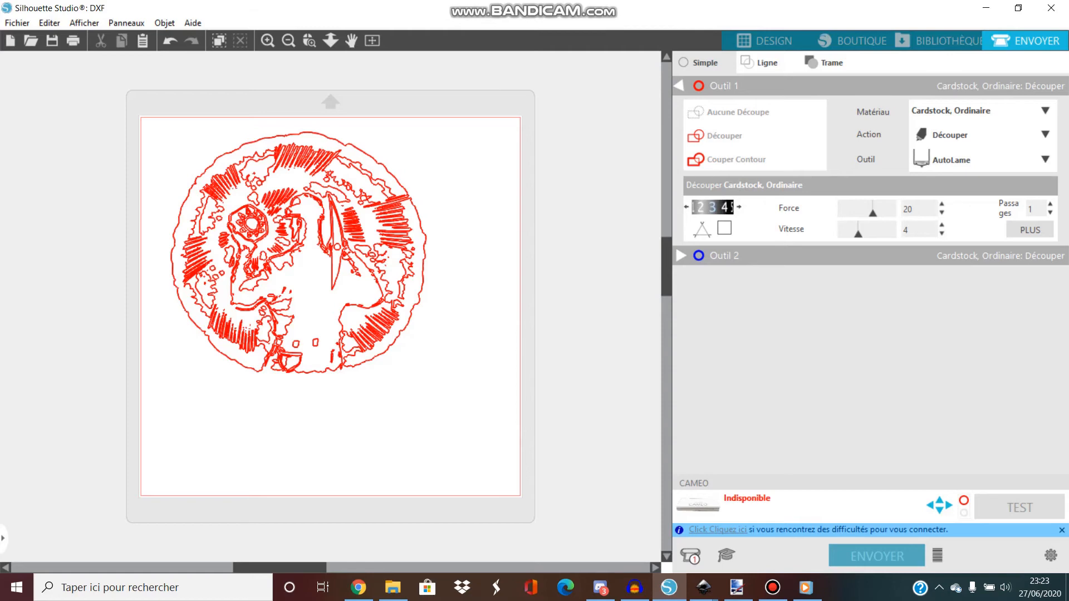
{"action": "left_click", "coordinate": [687, 207]}
{"action": "left_click", "coordinate": [687, 206]}
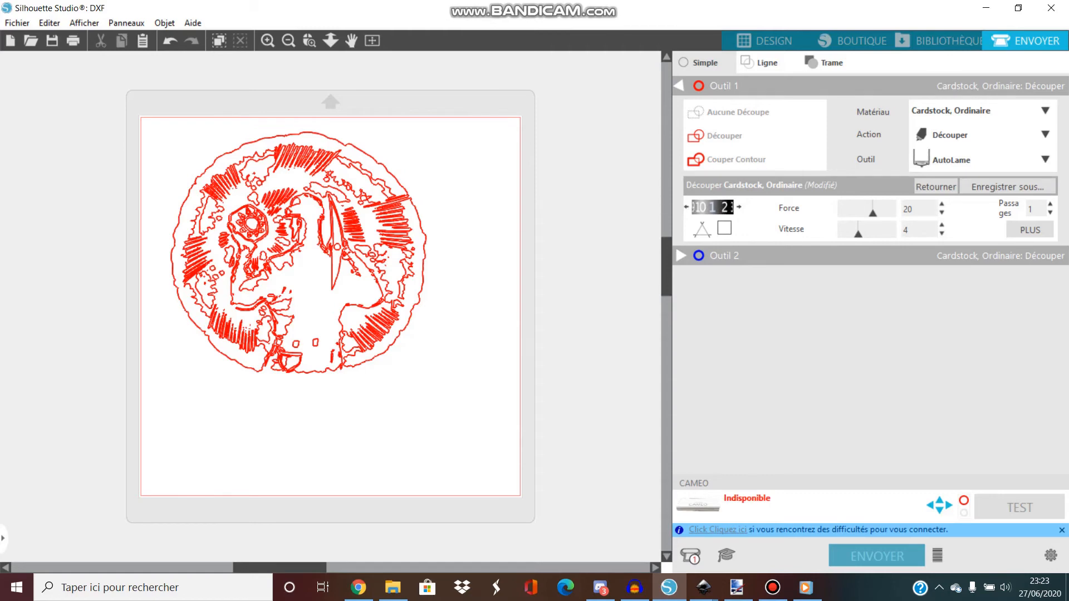
Save the cut settings as a new cardstock material preset with blade depth 1, and return to the send settings.
{"action": "left_click", "coordinate": [1008, 186]}
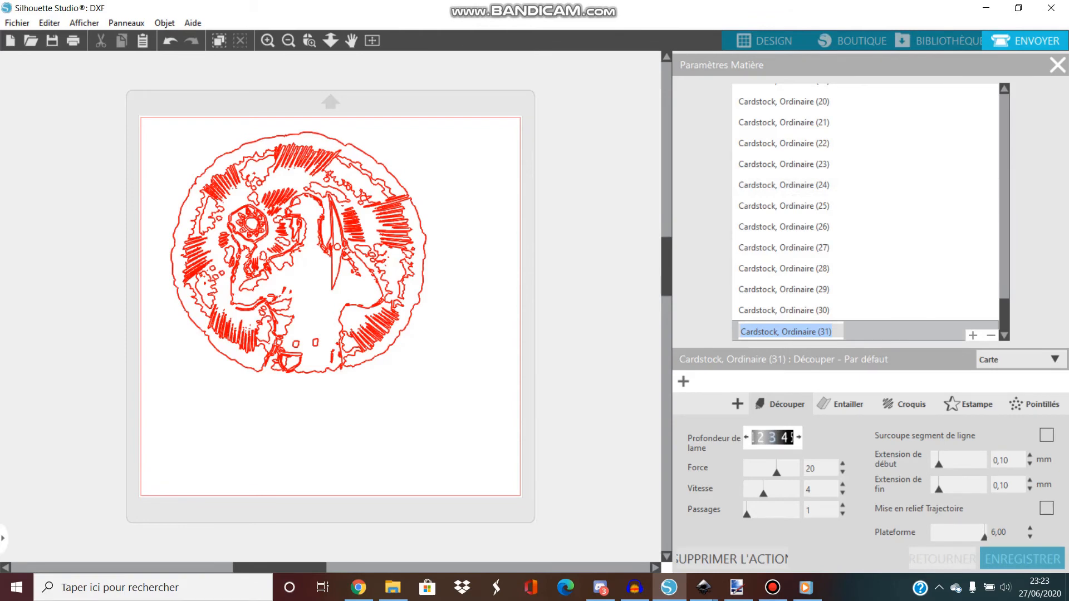
{"action": "left_click", "coordinate": [747, 438]}
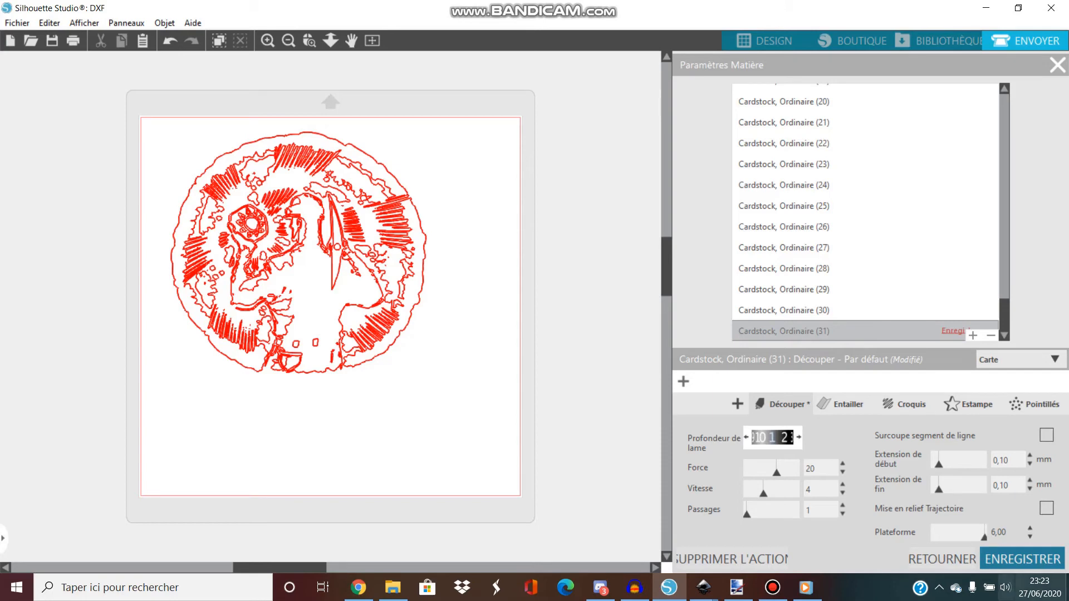
{"action": "left_click", "coordinate": [1022, 559]}
{"action": "left_click", "coordinate": [1057, 64]}
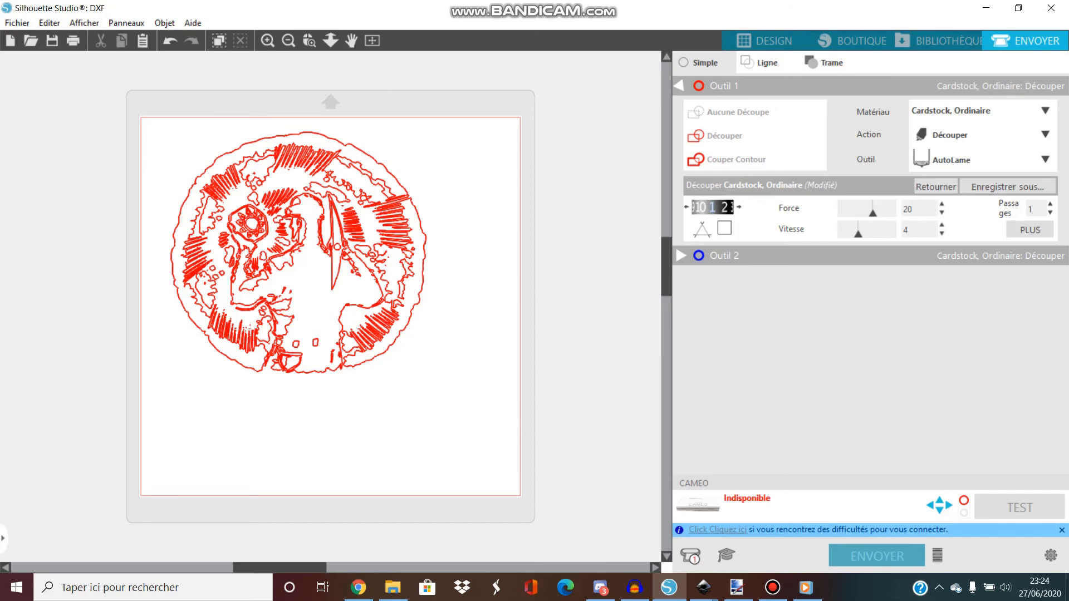
Lower the cutting force to 10 and save another new cardstock preset with blade depth 1 and force 10.
{"action": "left_click_drag", "start_coordinate": [873, 213], "coordinate": [856, 213]}
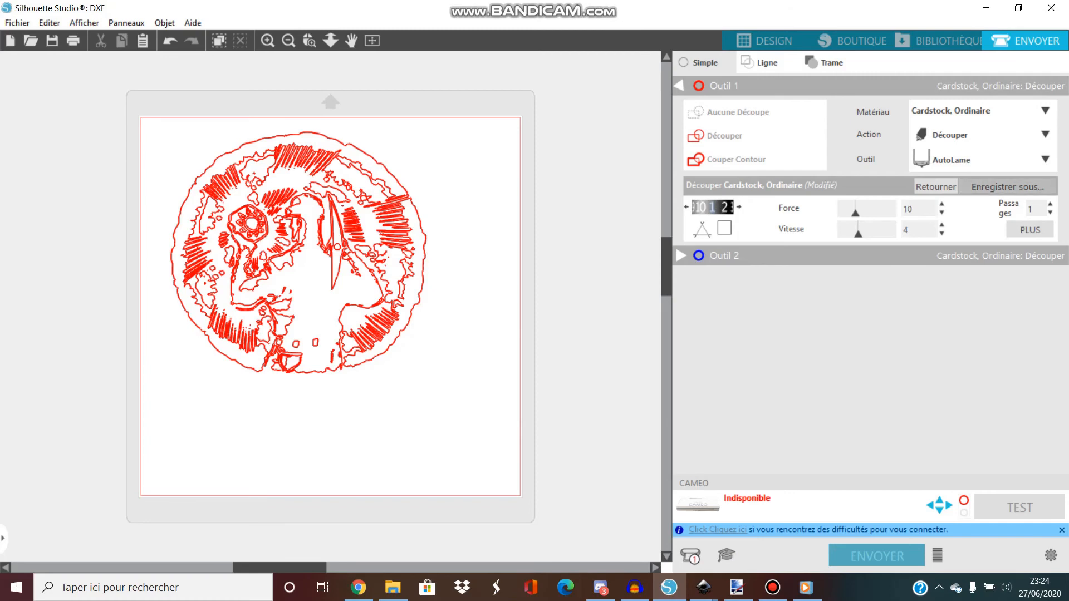
{"action": "left_click", "coordinate": [1008, 187]}
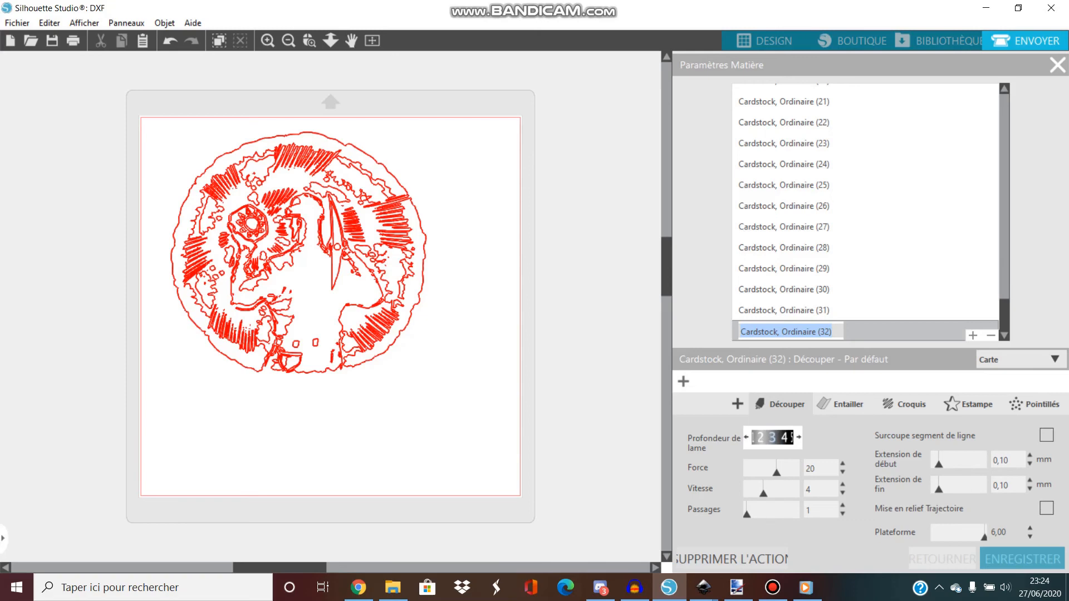
{"action": "key", "text": "Return"}
{"action": "left_click", "coordinate": [746, 437]}
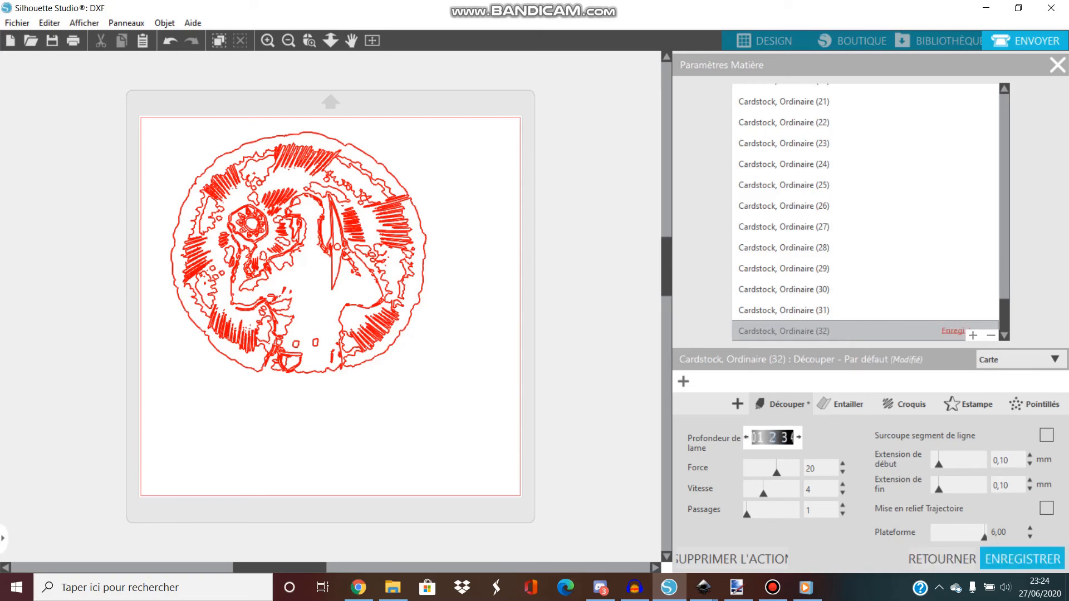
{"action": "left_click", "coordinate": [747, 438]}
{"action": "left_click_drag", "start_coordinate": [776, 472], "coordinate": [762, 473]}
{"action": "left_click", "coordinate": [1022, 560]}
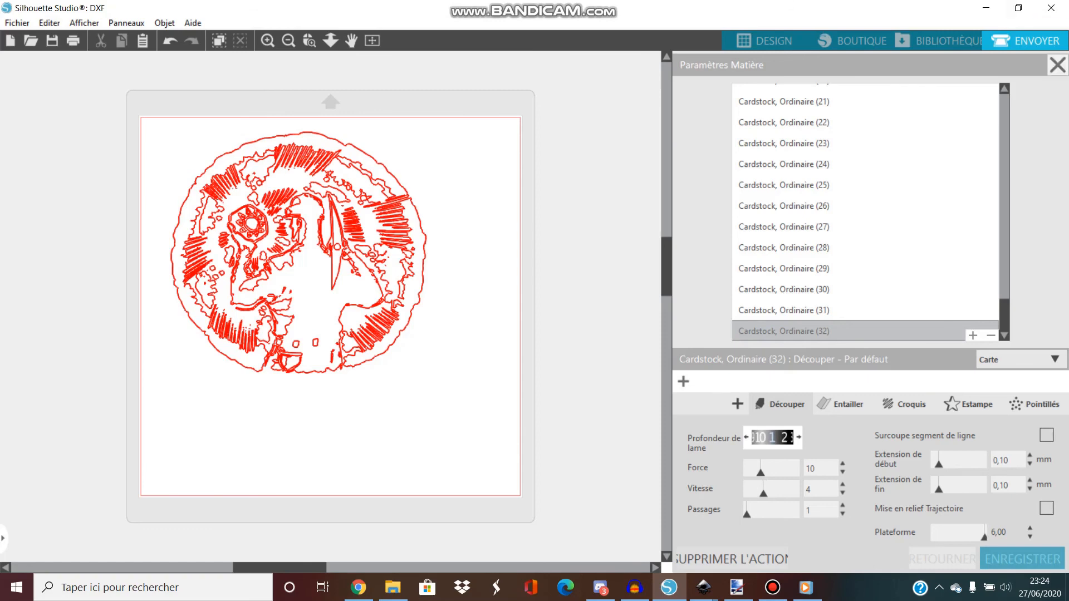
{"action": "left_click", "coordinate": [1057, 64]}
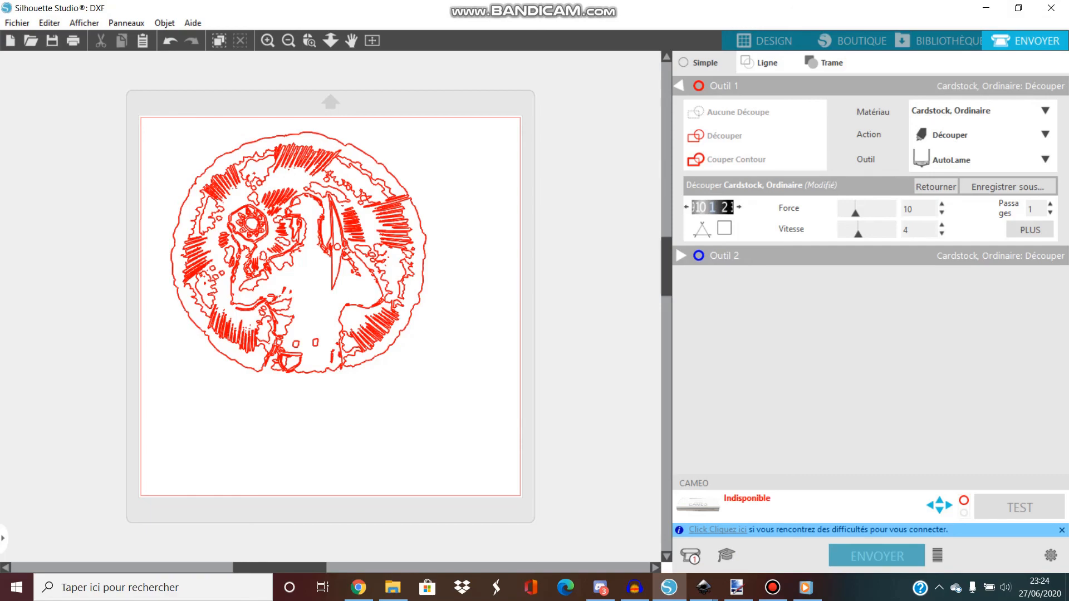
{"action": "left_click", "coordinate": [772, 588]}
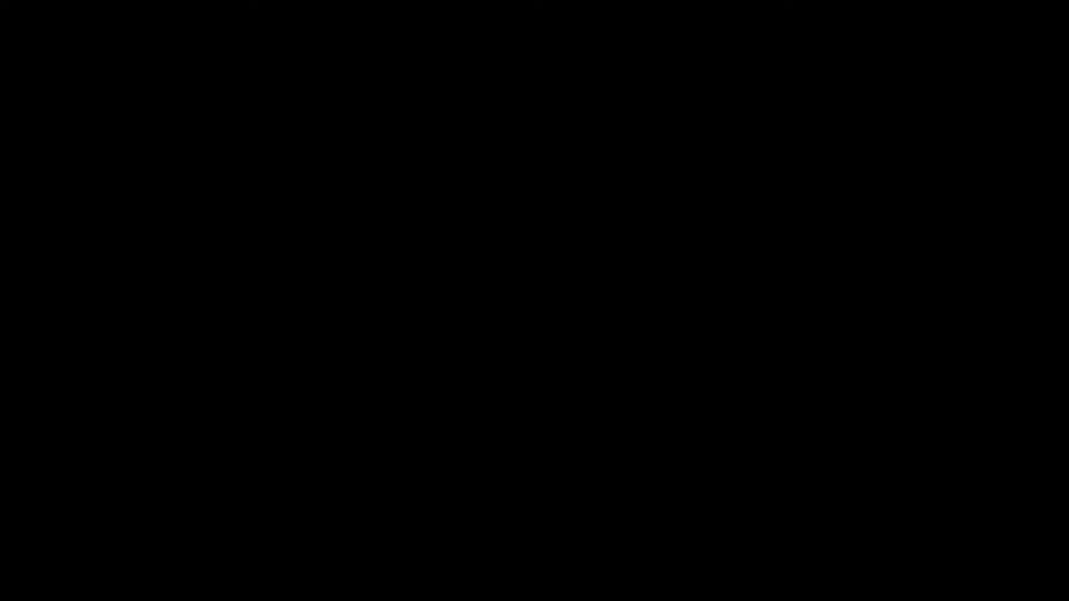